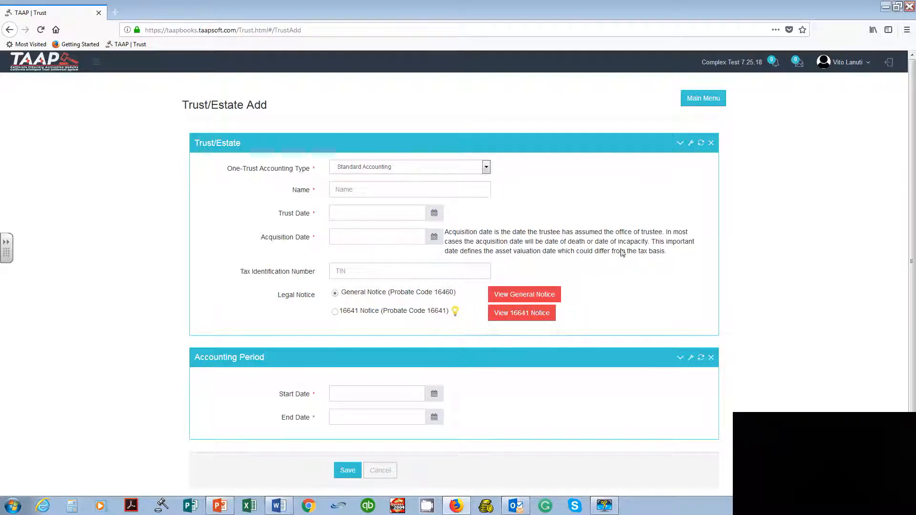
Step: Set the new trust's accounting type to Complex Accounting and its name to "Irrevocalbe Trust"
{"action": "left_click", "coordinate": [487, 167]}
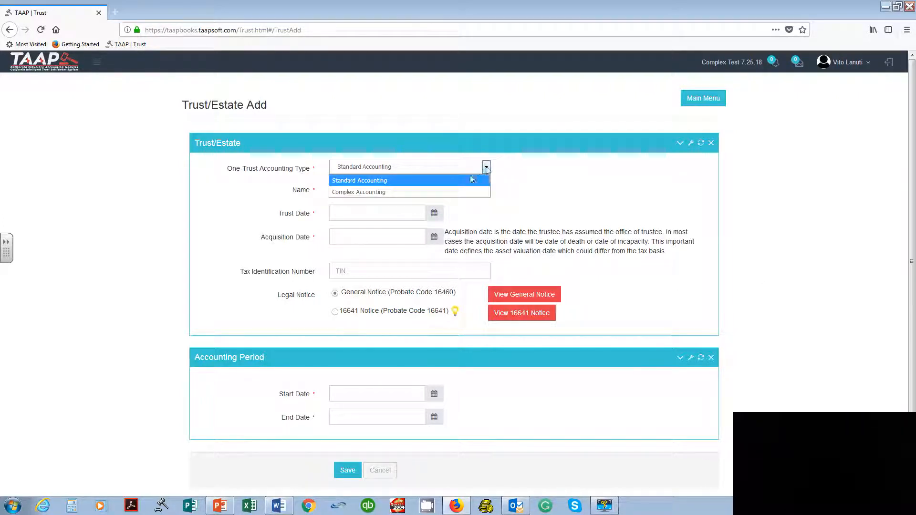
{"action": "left_click", "coordinate": [431, 193]}
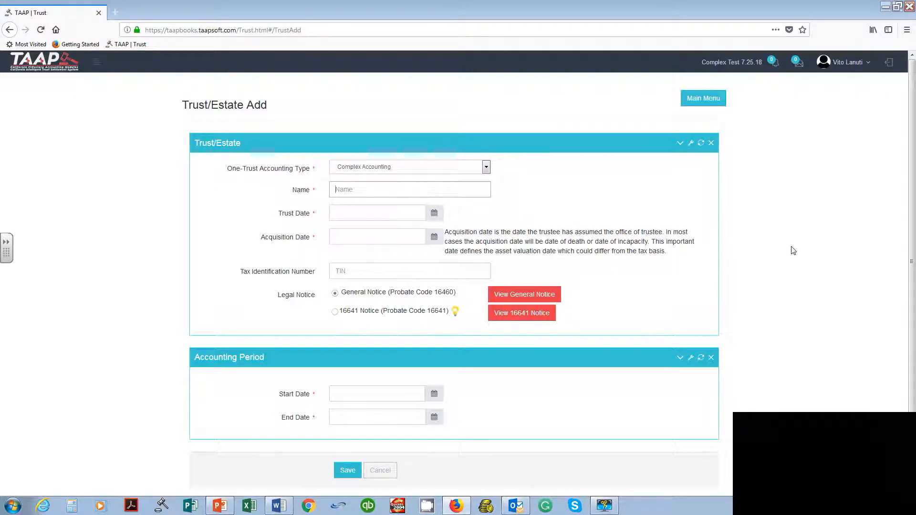
{"action": "type", "text": "Irrevo"}
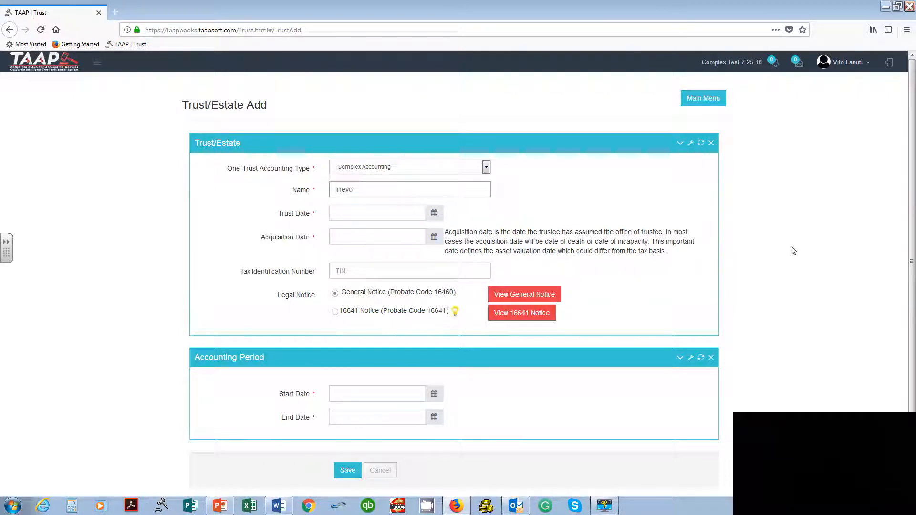
{"action": "type", "text": "calbe Trust"}
{"action": "key", "text": "Tab"}
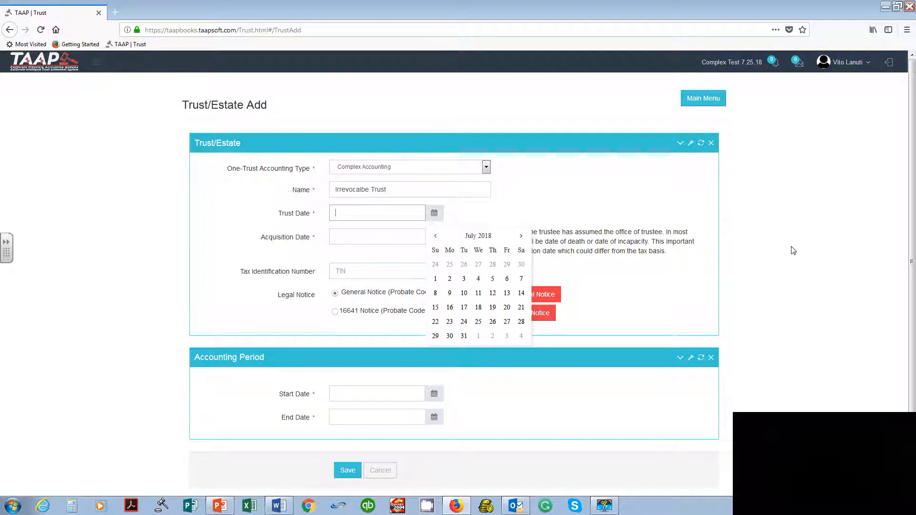
Step: Set both the trust date and the acquisition date to 07-01-2018, and enter the tax identification number
{"action": "left_click", "coordinate": [435, 278]}
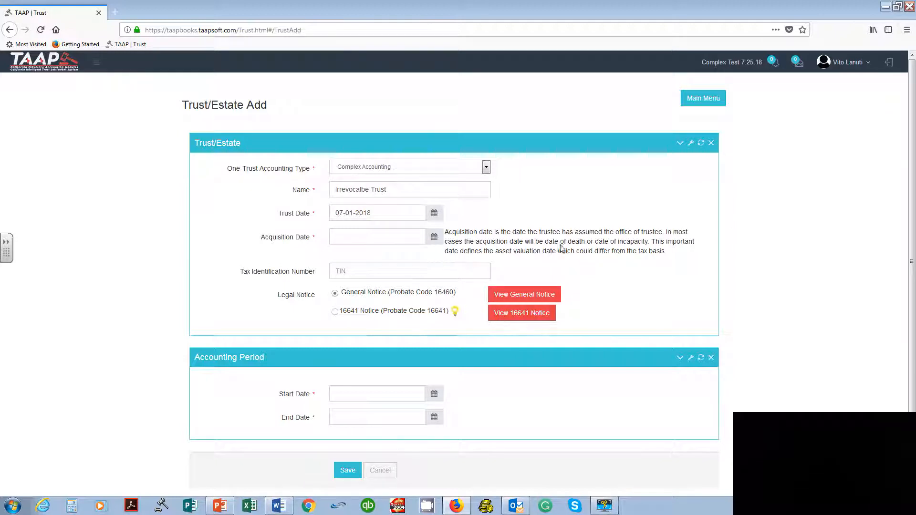
{"action": "left_click_drag", "start_coordinate": [544, 242], "coordinate": [650, 244]}
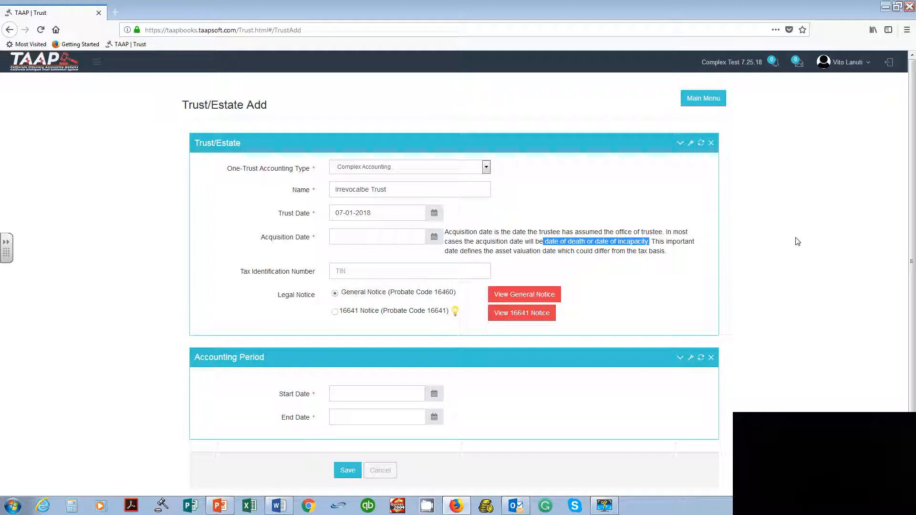
{"action": "left_click", "coordinate": [800, 241]}
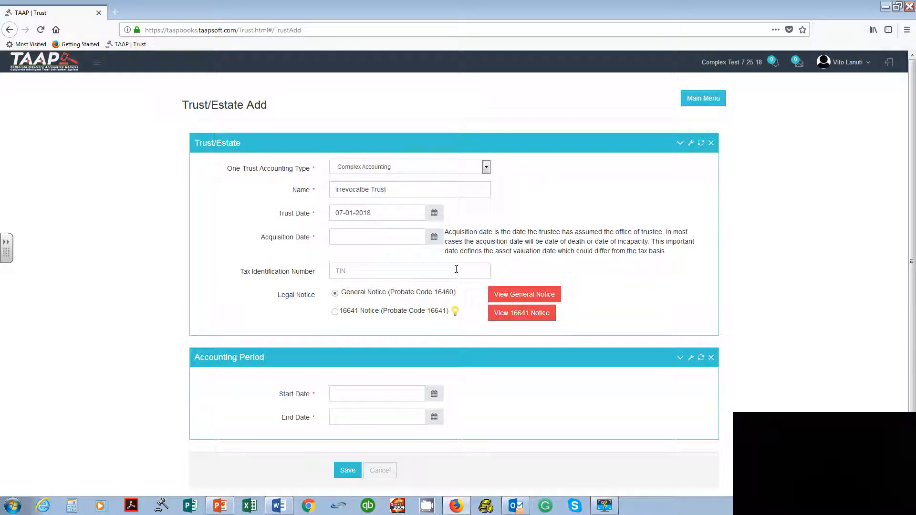
{"action": "left_click", "coordinate": [389, 240]}
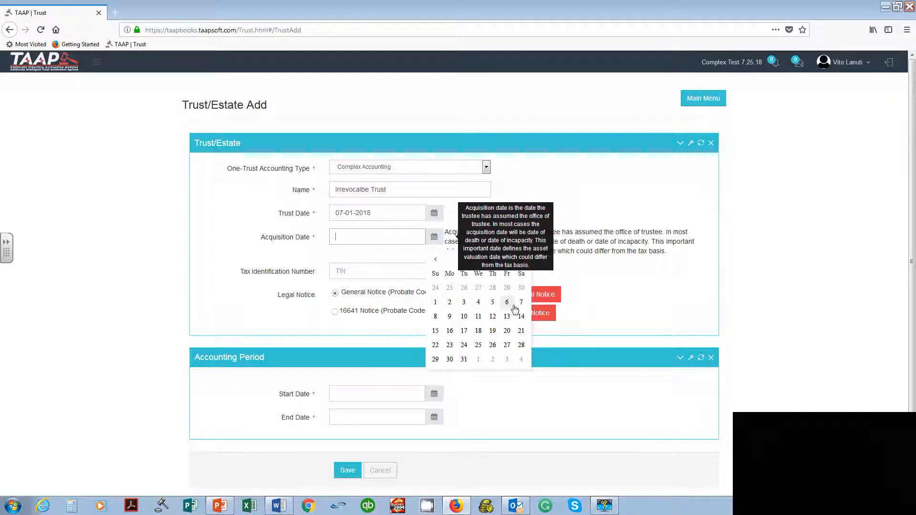
{"action": "left_click", "coordinate": [436, 303]}
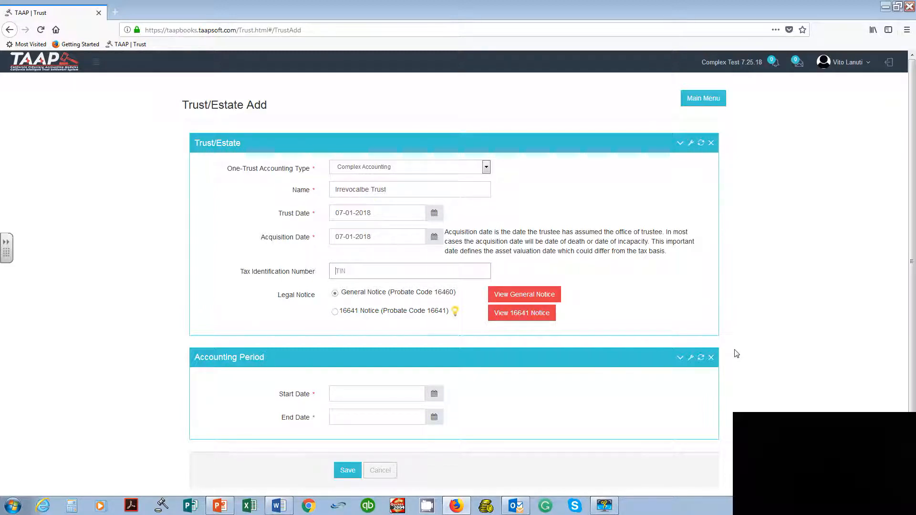
{"action": "type", "text": "4632"}
Step: Read the text of the General Notice offered under the legal notice options, and close it
{"action": "left_click_drag", "start_coordinate": [281, 297], "coordinate": [316, 297]}
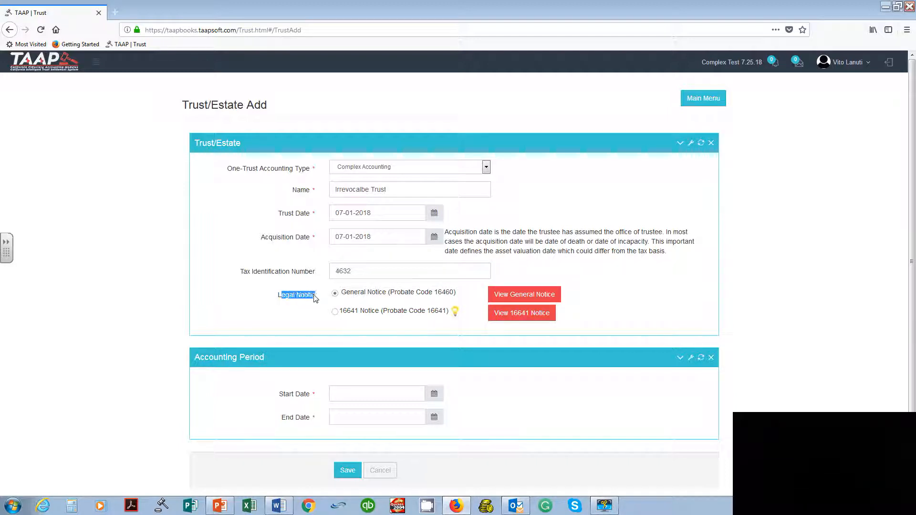
{"action": "left_click", "coordinate": [315, 318]}
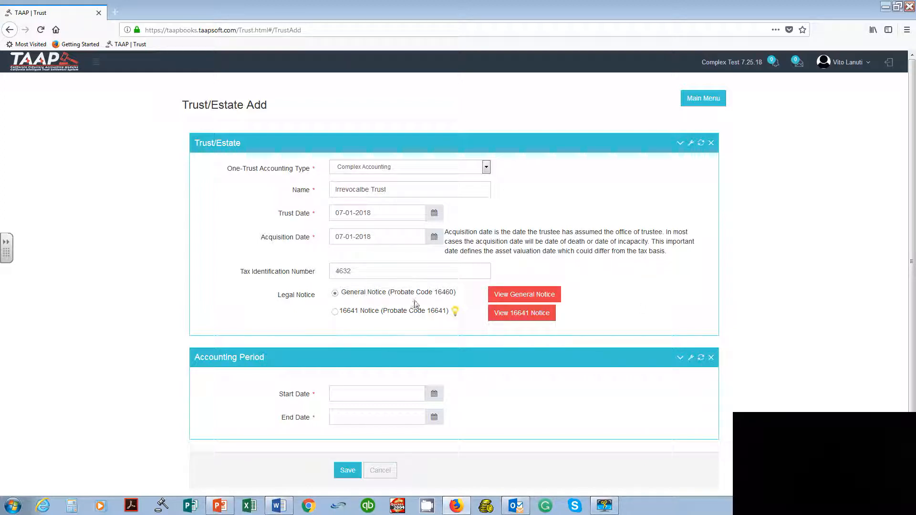
{"action": "left_click", "coordinate": [536, 293]}
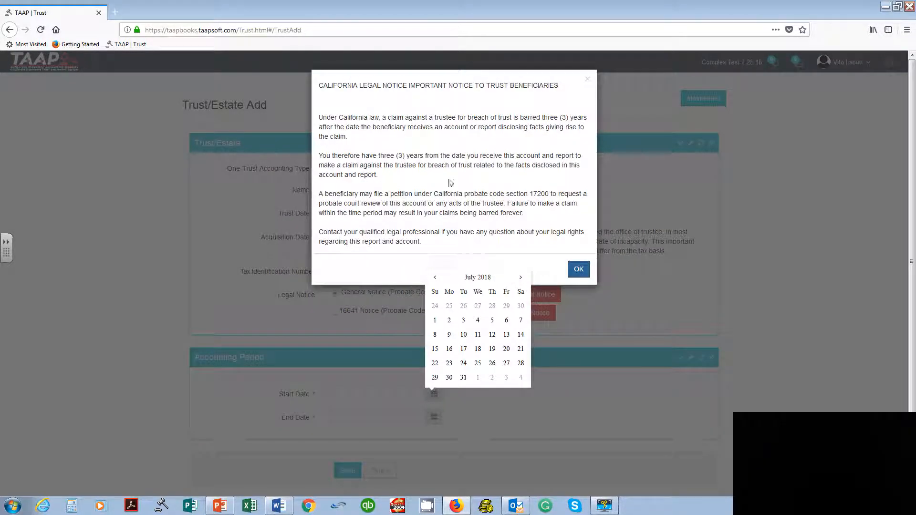
{"action": "left_click", "coordinate": [578, 269]}
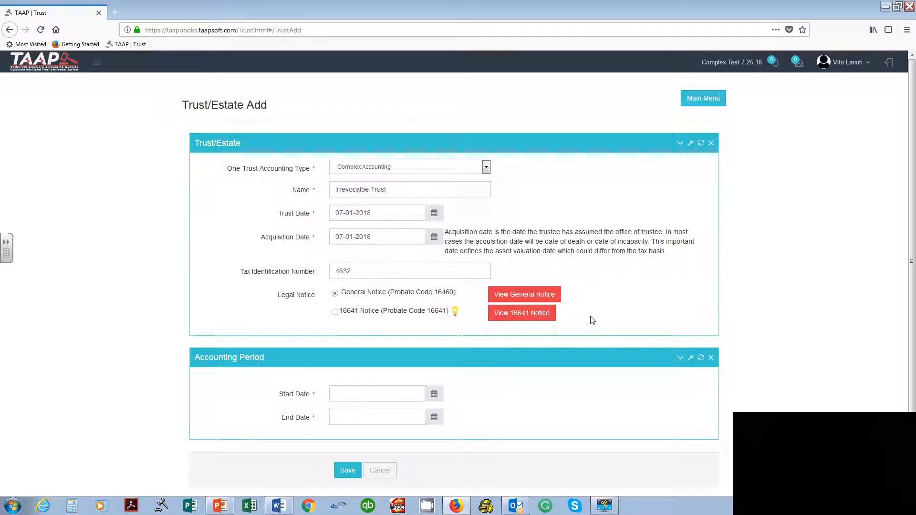
Step: Choose the 16641 Notice (Probate Code 16641) as the legal notice and set its period to 210 days
{"action": "left_click", "coordinate": [335, 313]}
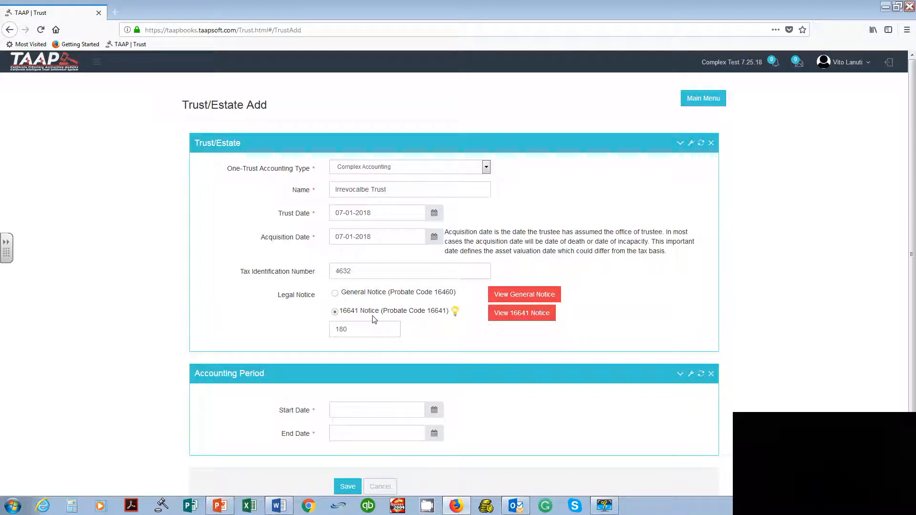
{"action": "mouse_move", "coordinate": [455, 314]}
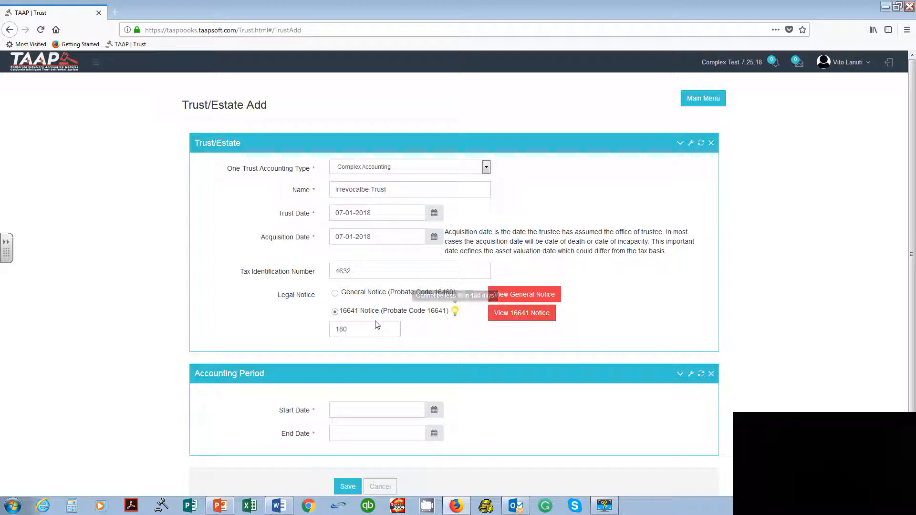
{"action": "double_click", "coordinate": [362, 327]}
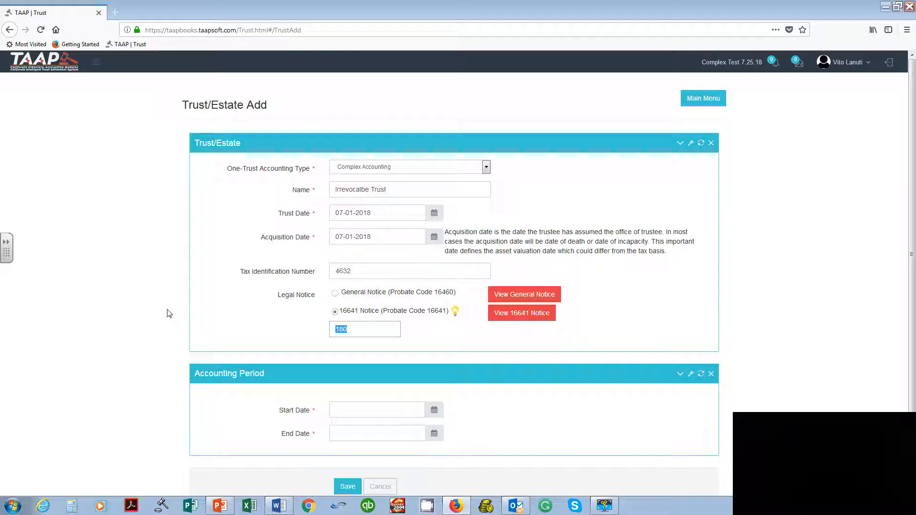
{"action": "type", "text": "210"}
{"action": "left_click", "coordinate": [658, 328]}
Step: Preview the 16641 Notice text, check the stated objection period, and close it
{"action": "left_click", "coordinate": [525, 315]}
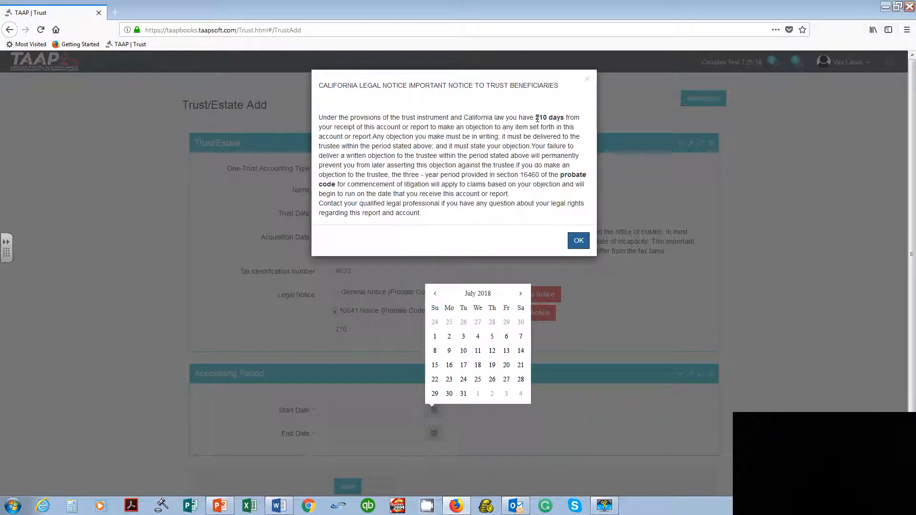
{"action": "left_click_drag", "start_coordinate": [535, 118], "coordinate": [565, 117]}
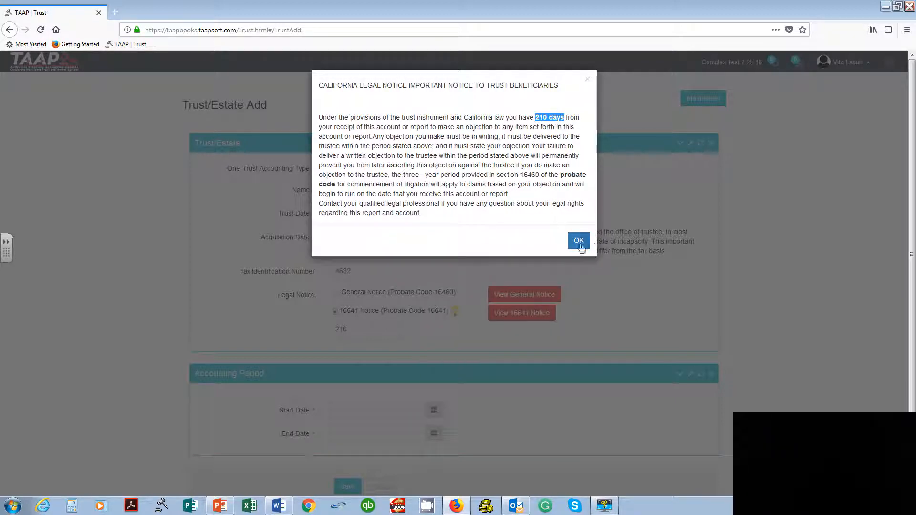
{"action": "left_click", "coordinate": [579, 242]}
Step: Set the 16641 Notice period to 180 days and check that period in the notice preview
{"action": "left_click_drag", "start_coordinate": [387, 330], "coordinate": [333, 331]}
{"action": "type", "text": "180"}
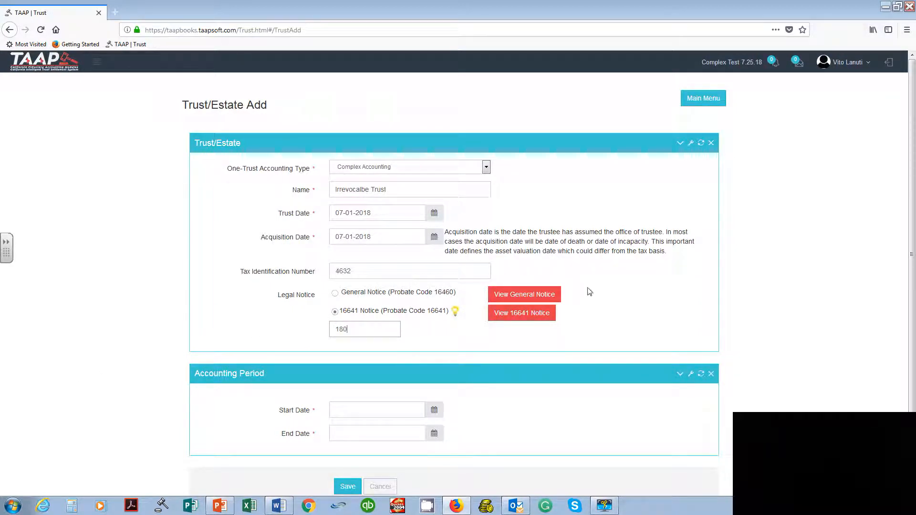
{"action": "left_click", "coordinate": [542, 317]}
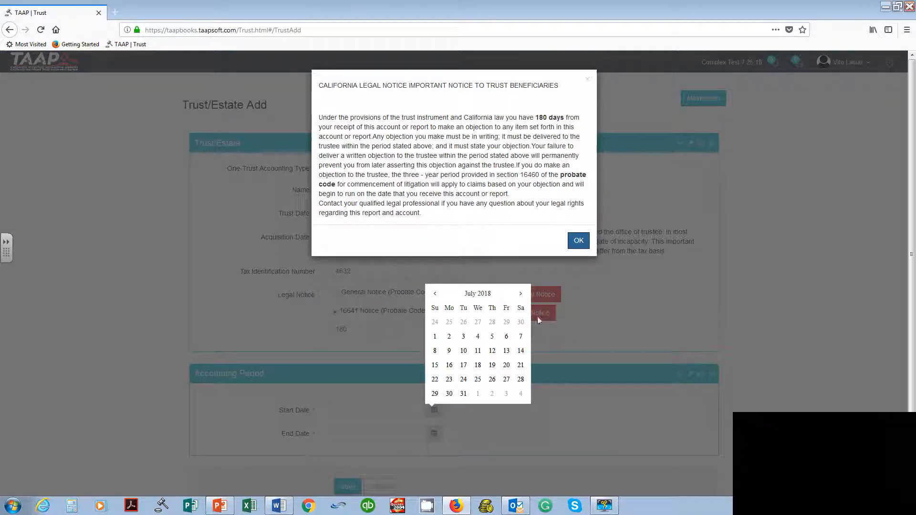
{"action": "left_click_drag", "start_coordinate": [533, 118], "coordinate": [564, 117]}
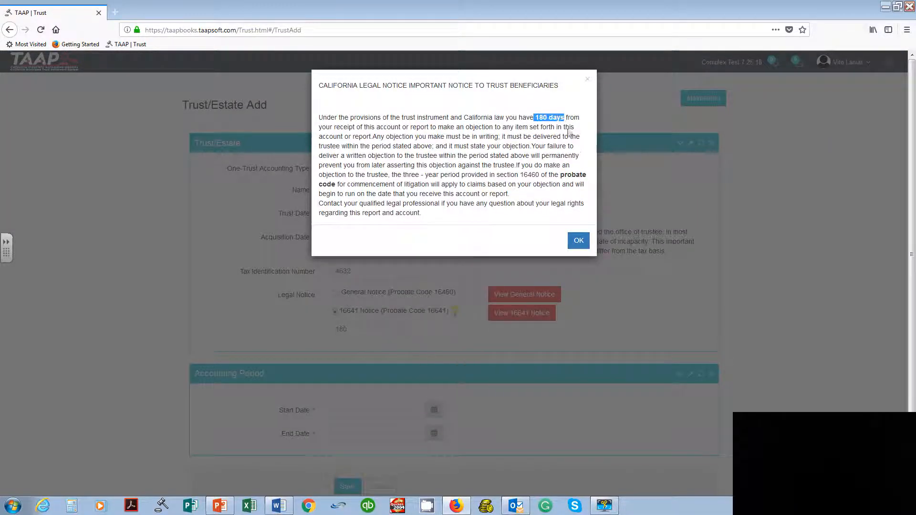
{"action": "left_click", "coordinate": [584, 245]}
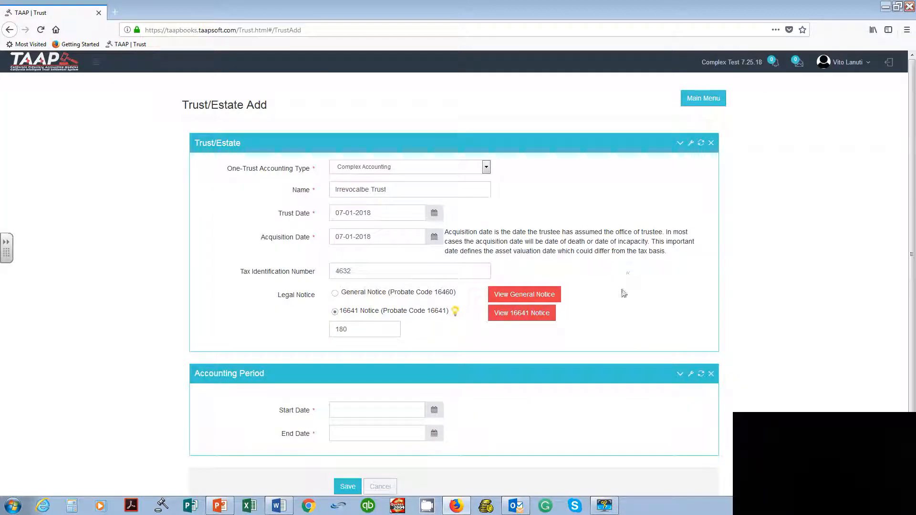
Step: Switch to the PowerPoint presentation and review the Legal Notices slide, including the 16641 Notice's statute of limitation point
{"action": "left_click", "coordinate": [223, 510]}
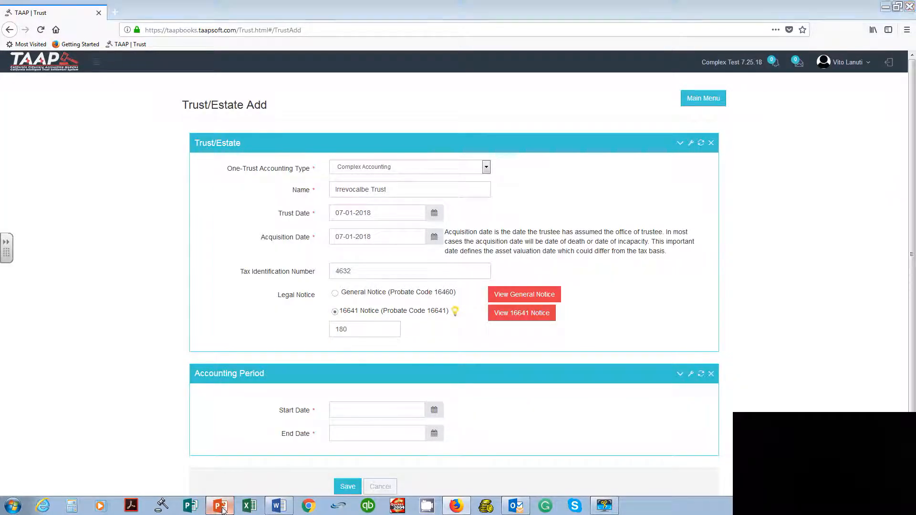
{"action": "left_click", "coordinate": [83, 287]}
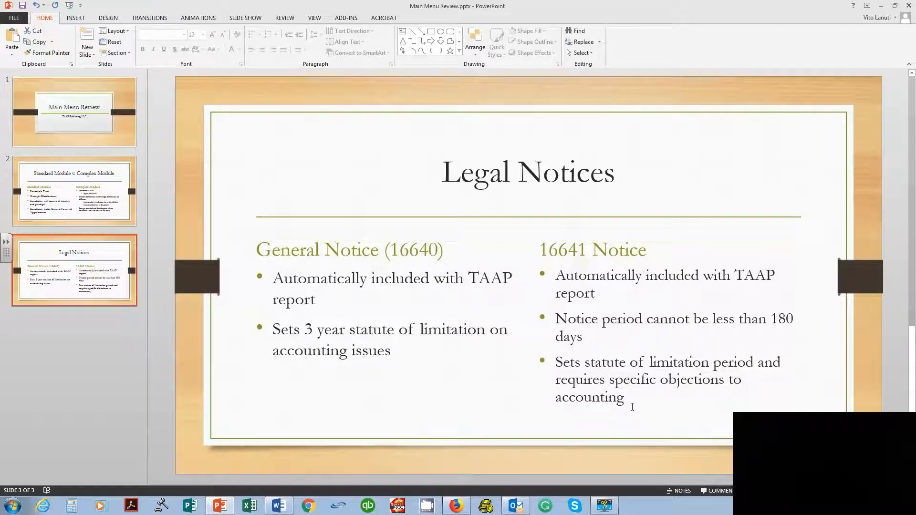
{"action": "left_click_drag", "start_coordinate": [633, 405], "coordinate": [555, 363]}
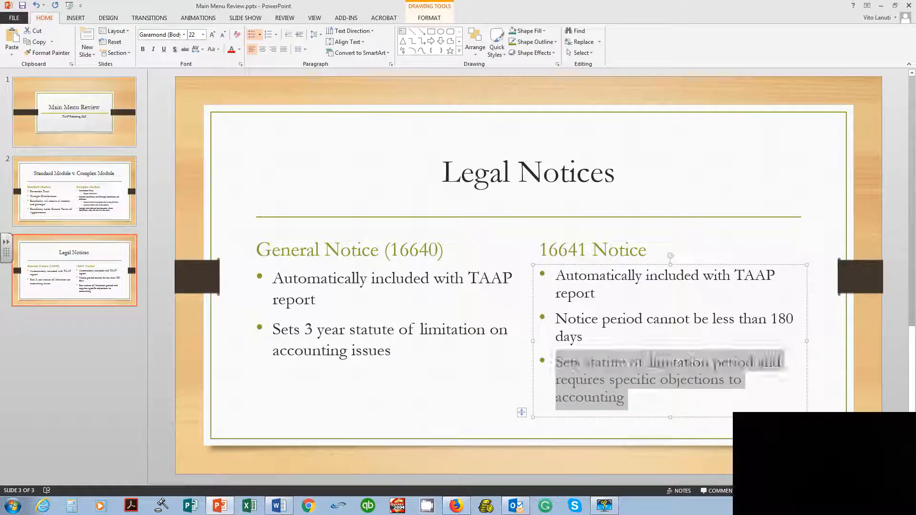
{"action": "left_click", "coordinate": [451, 378]}
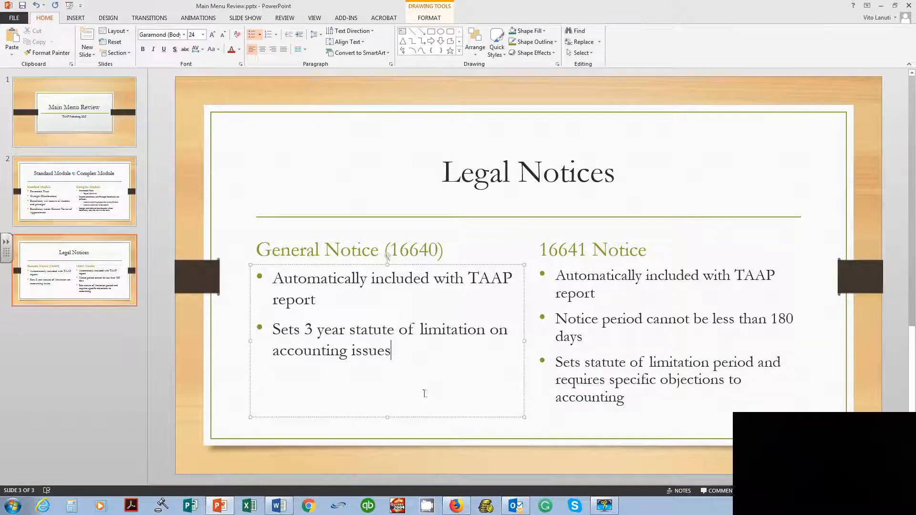
Step: Return to the trust form in Firefox, set the accounting period from 07-01-18 to 12-31-18, and save the trust
{"action": "left_click", "coordinate": [458, 507]}
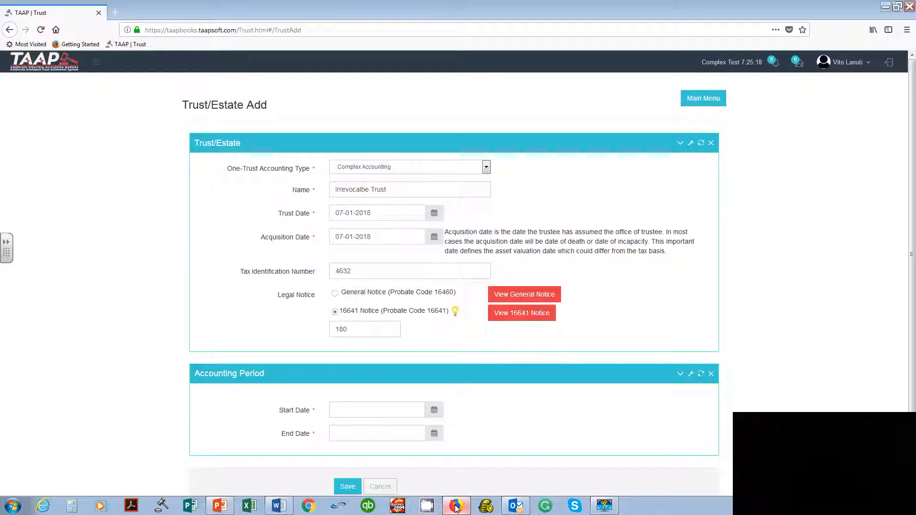
{"action": "scroll", "coordinate": [533, 433], "scroll_direction": "down", "scroll_amount": 2}
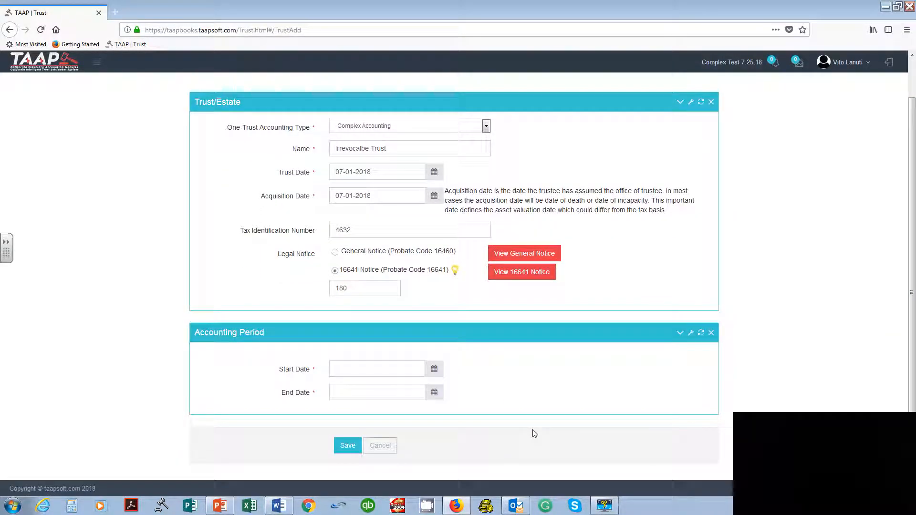
{"action": "left_click", "coordinate": [363, 371]}
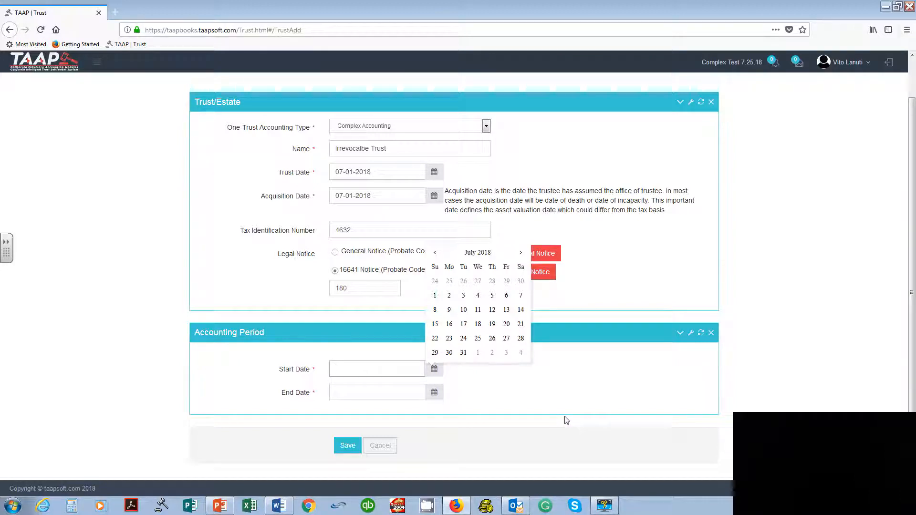
{"action": "type", "text": "7/1/18"}
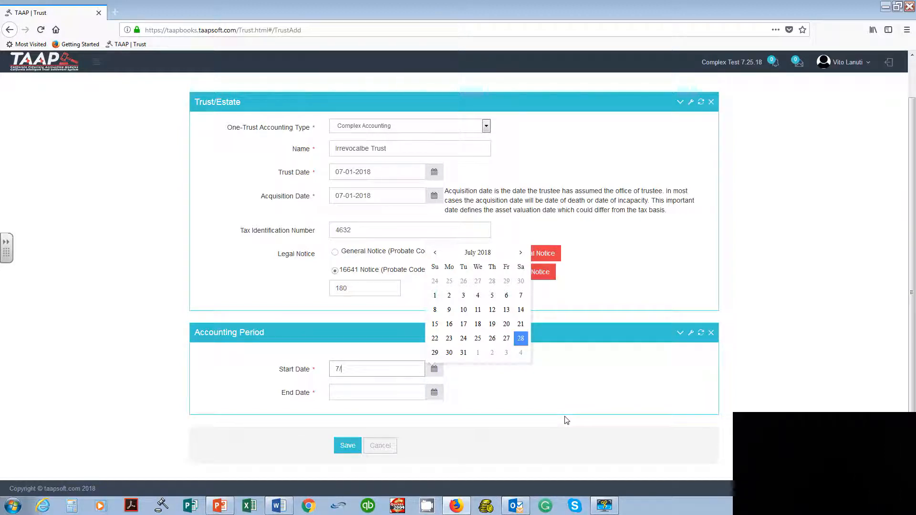
{"action": "key", "text": "Tab"}
{"action": "type", "text": "12"}
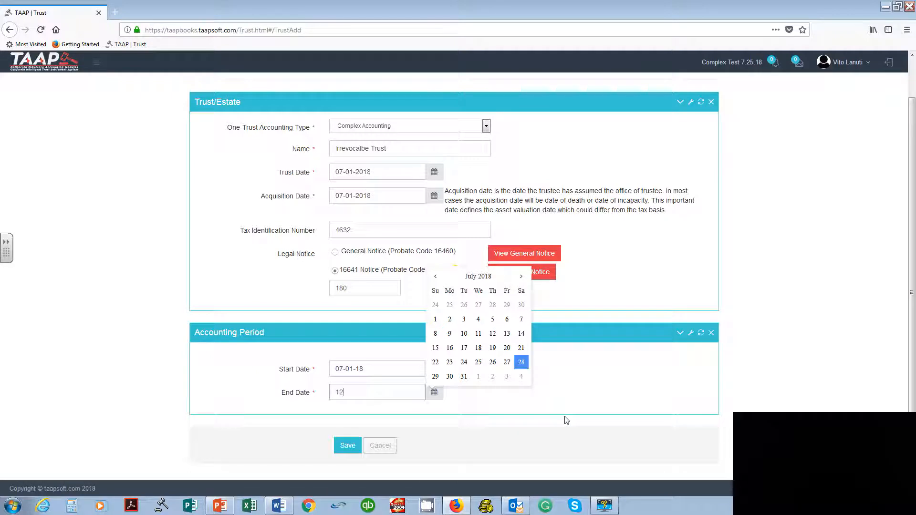
{"action": "type", "text": "/31/18"}
{"action": "key", "text": "Tab"}
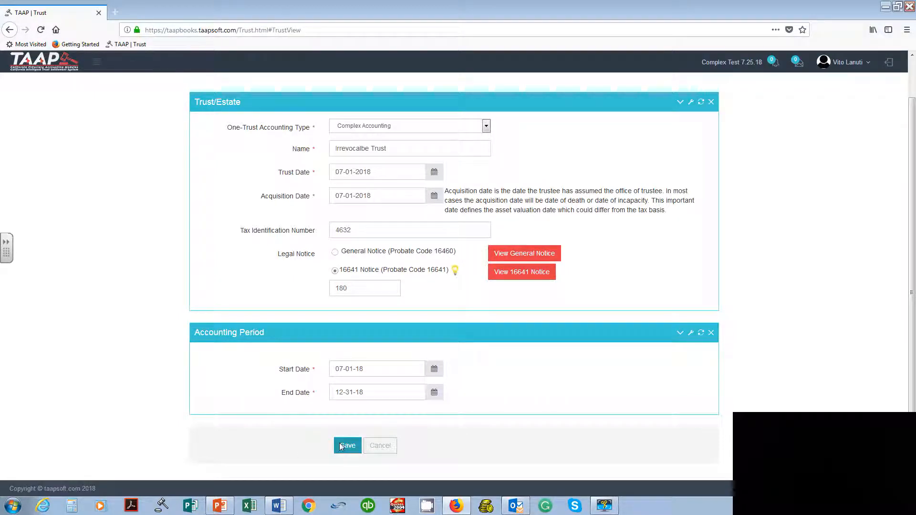
{"action": "left_click", "coordinate": [342, 448]}
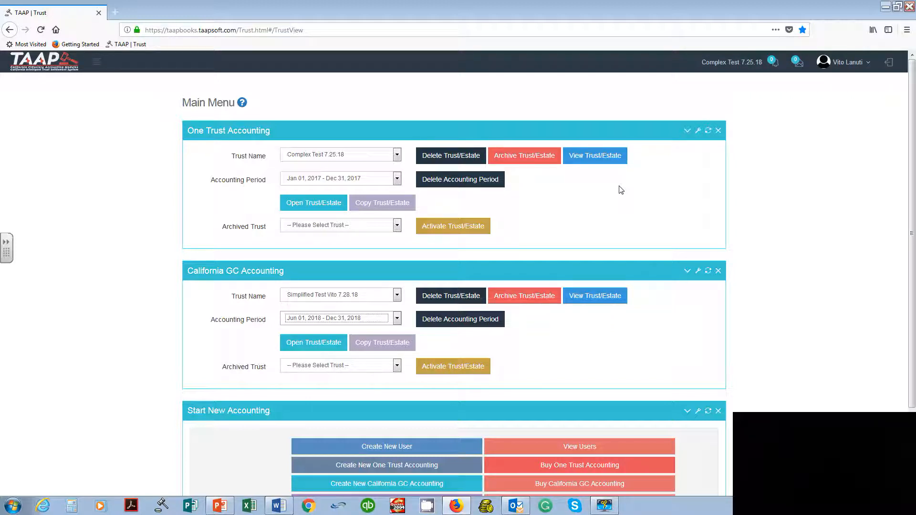
Step: Select "Irrevocalbe Trust" as the trust under One Trust Accounting in the main menu
{"action": "left_click", "coordinate": [397, 154]}
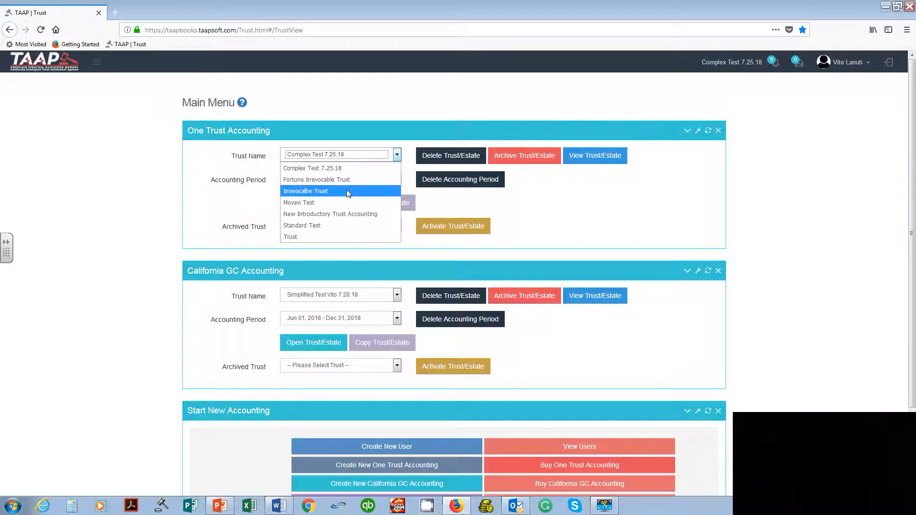
{"action": "left_click", "coordinate": [352, 192]}
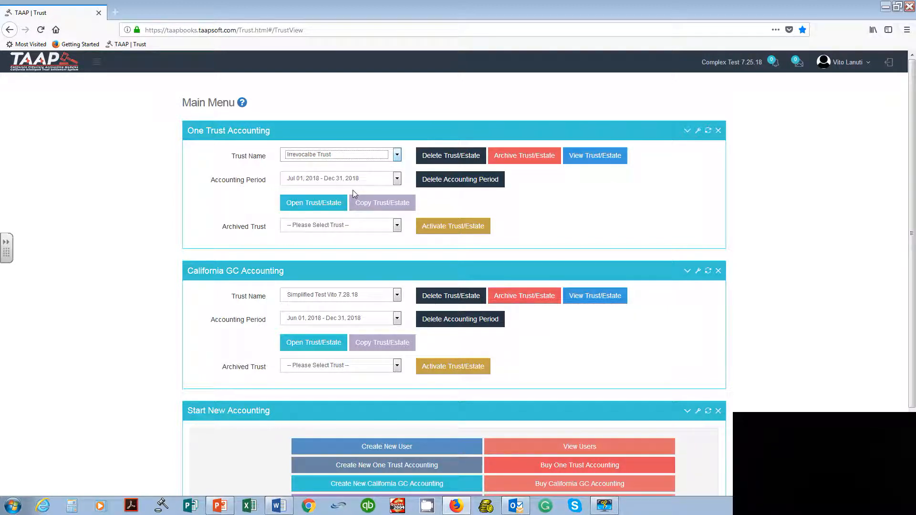
Step: Select Jul 01, 2018 - Dec 31, 2018 as the accounting period for the trust under One Trust Accounting
{"action": "left_click", "coordinate": [398, 180]}
{"action": "left_click", "coordinate": [381, 191]}
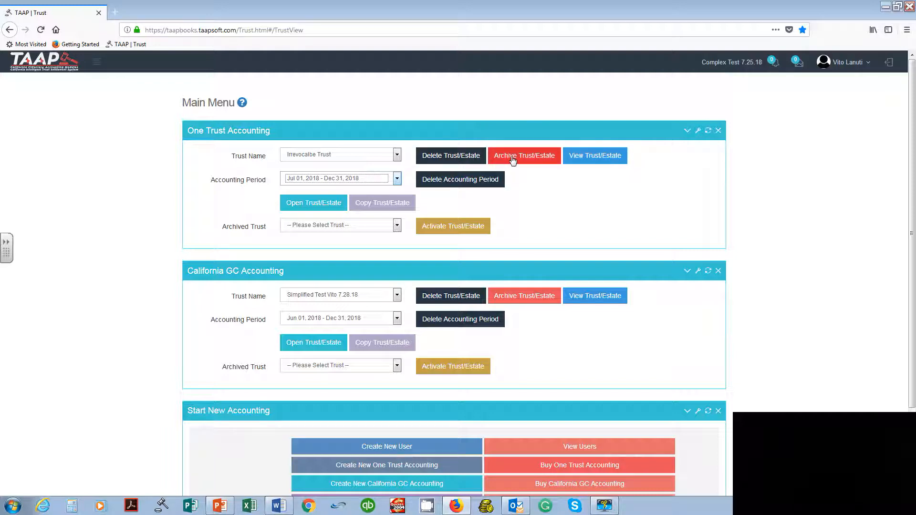
Step: Review the archived trusts and the active trust names available under One Trust Accounting, keeping the current selections
{"action": "left_click", "coordinate": [396, 226]}
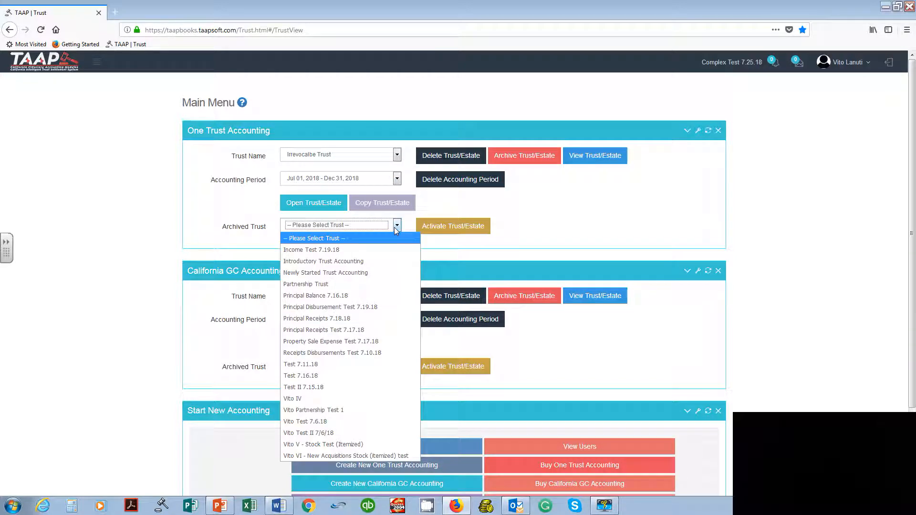
{"action": "left_click", "coordinate": [594, 219]}
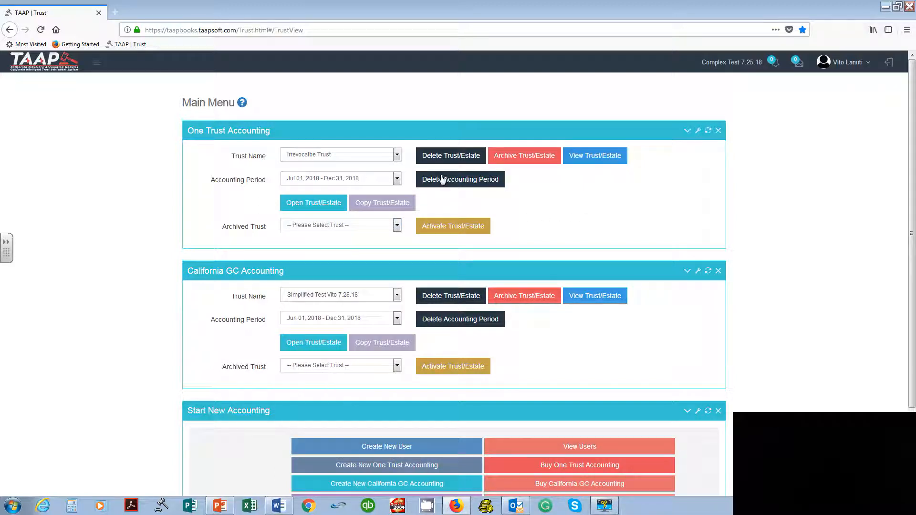
{"action": "left_click", "coordinate": [397, 156]}
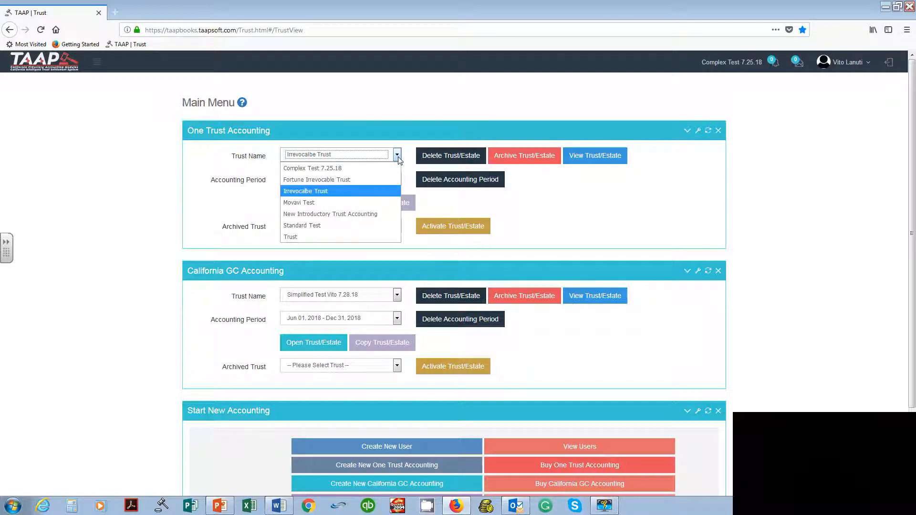
{"action": "left_click", "coordinate": [572, 205]}
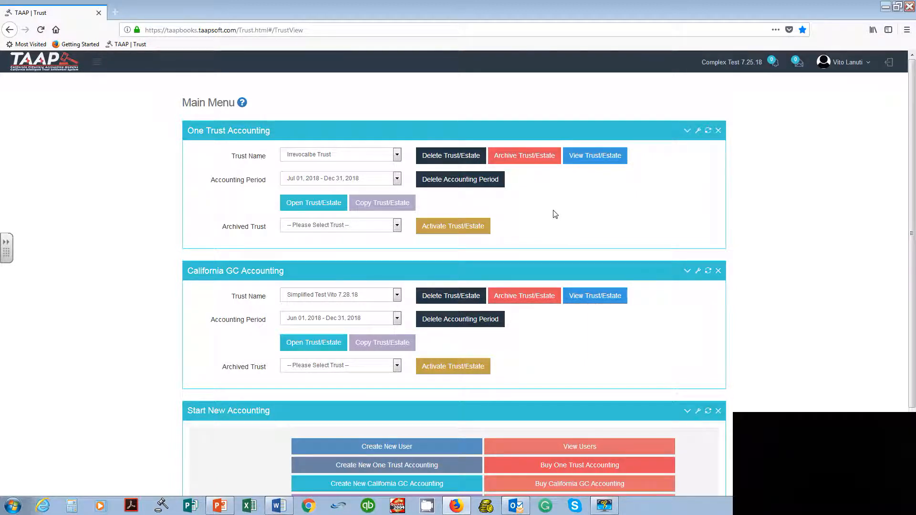
Step: View the details of the selected One Trust Accounting trust, including its dates, type and legal notice, and close them
{"action": "left_click", "coordinate": [596, 158]}
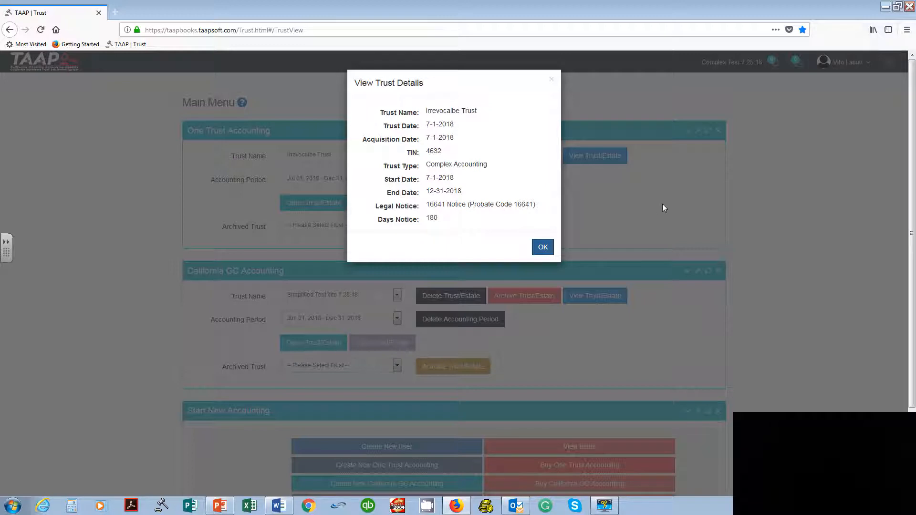
{"action": "left_click", "coordinate": [544, 247]}
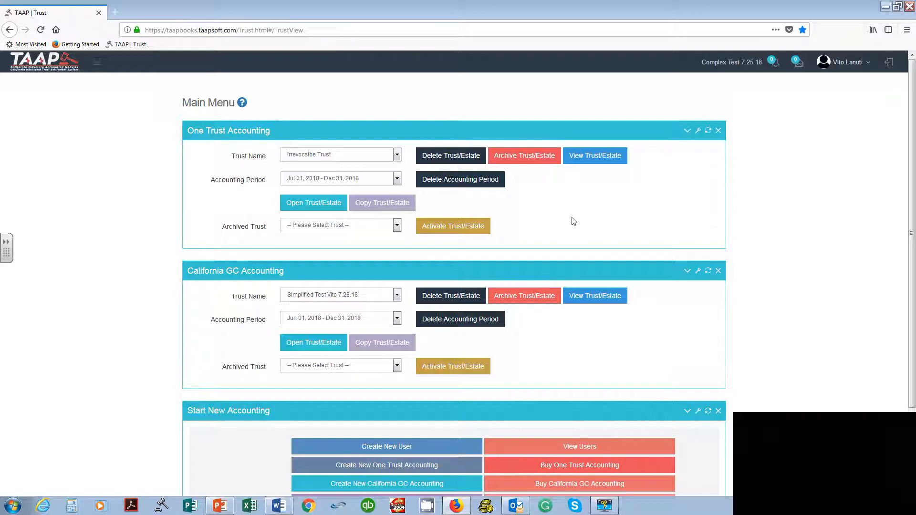
Step: Open the "Irrevocalbe Trust" accounting for the selected period from One Trust Accounting
{"action": "left_click", "coordinate": [331, 206]}
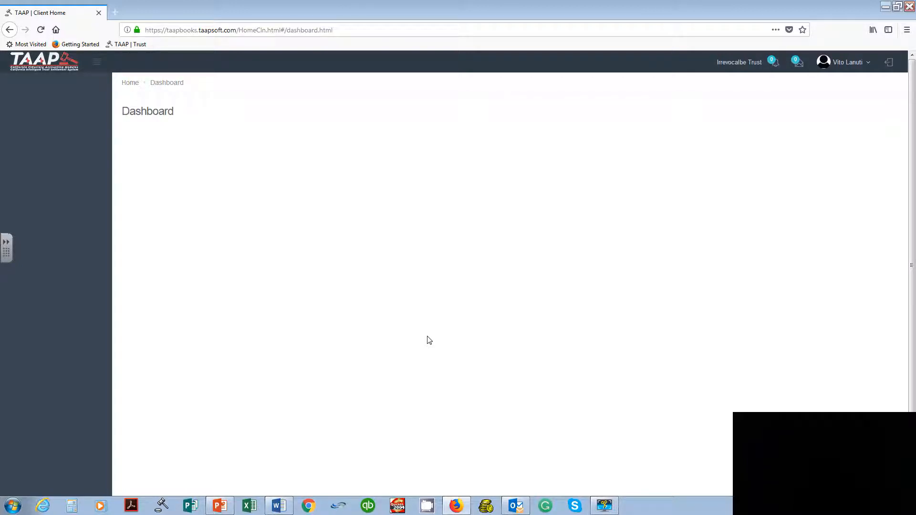
{"action": "left_click", "coordinate": [604, 506]}
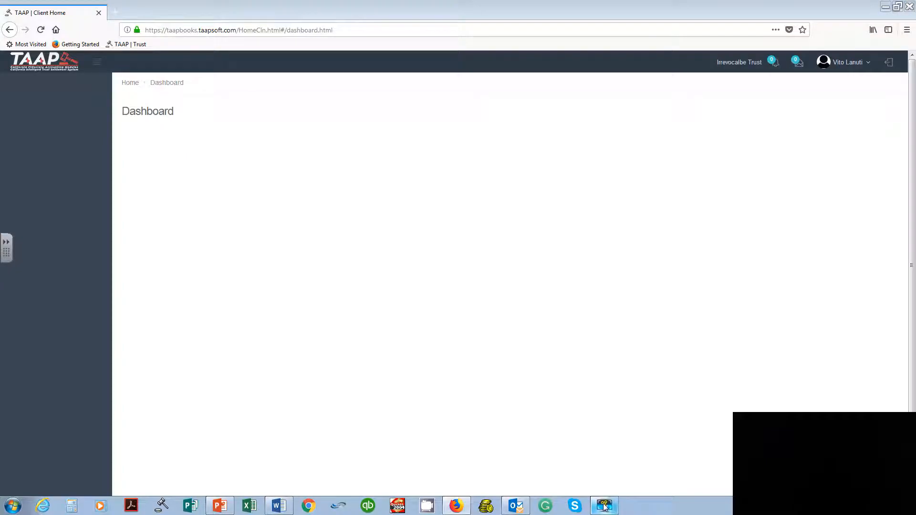